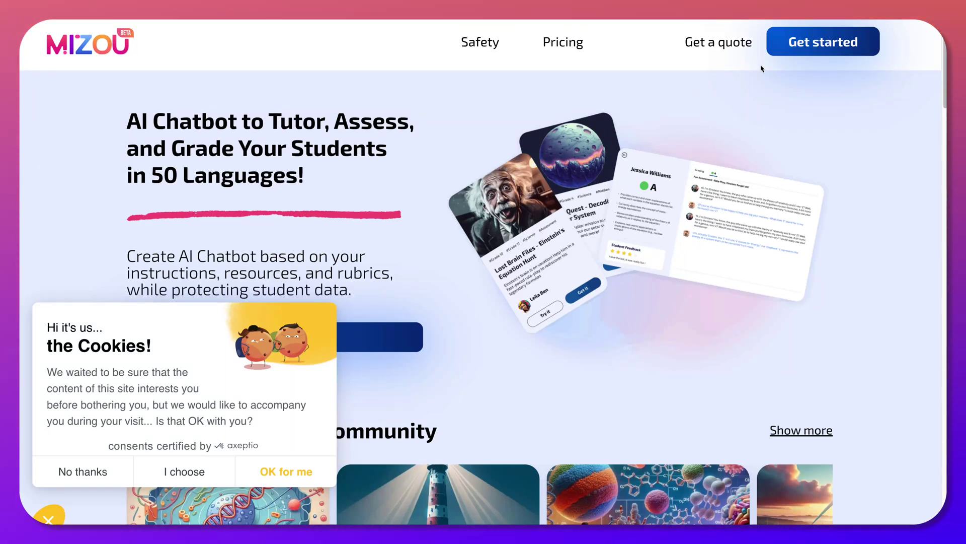
Sign in to Mizou and land on the My Chatbots dashboard.
{"action": "left_click", "coordinate": [805, 44]}
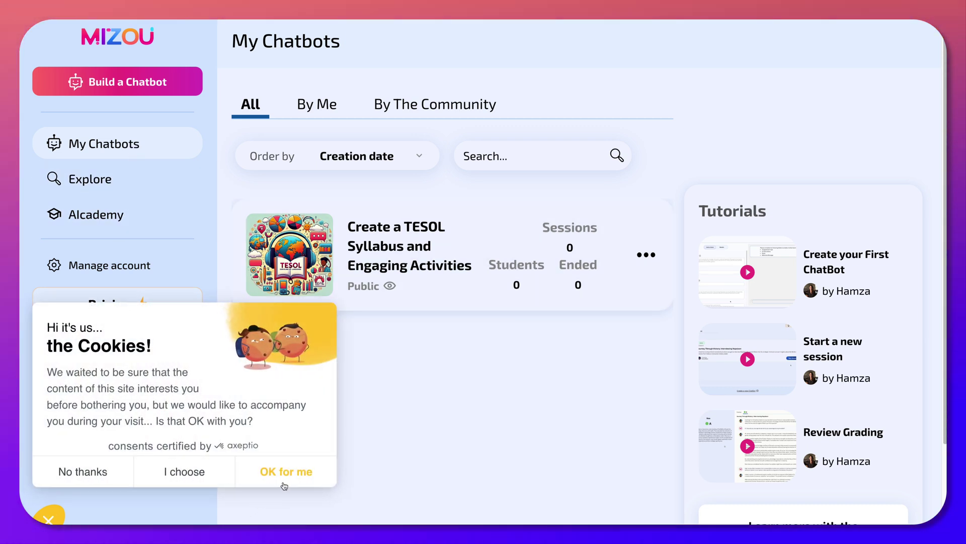
Accept the cookie notice and begin building a new chatbot.
{"action": "left_click", "coordinate": [284, 480]}
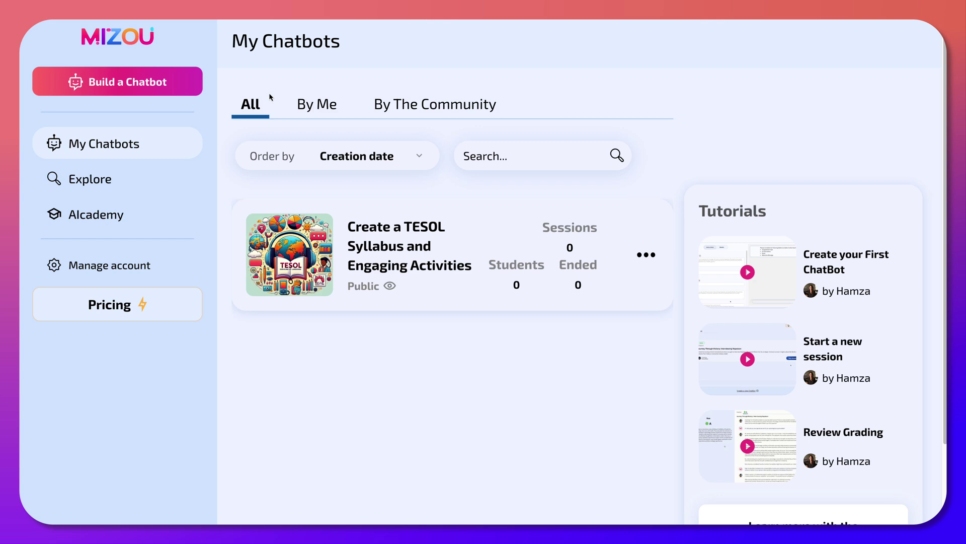
{"action": "left_click", "coordinate": [140, 85]}
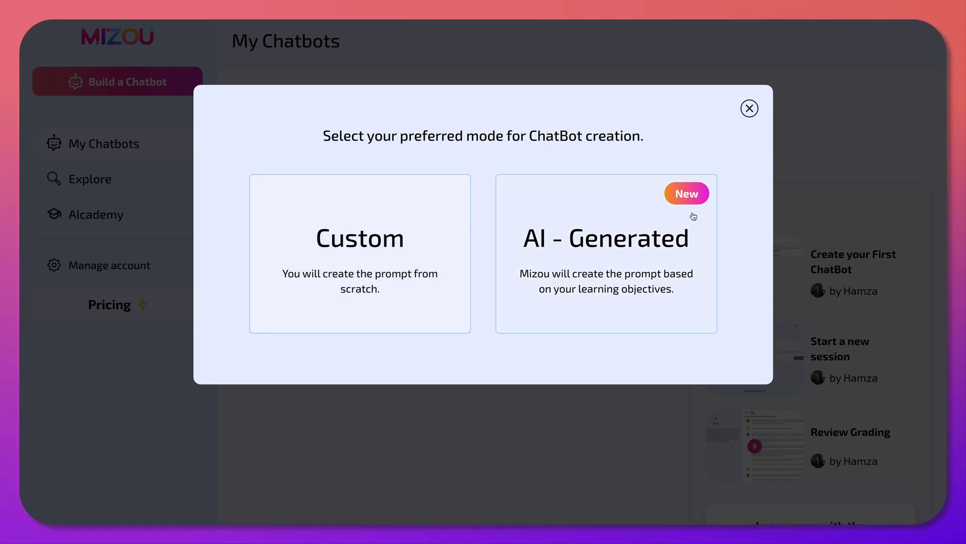
Choose AI-Generated mode, enter the learning objectives at University grade level and request chatbot ideas.
{"action": "left_click", "coordinate": [611, 252]}
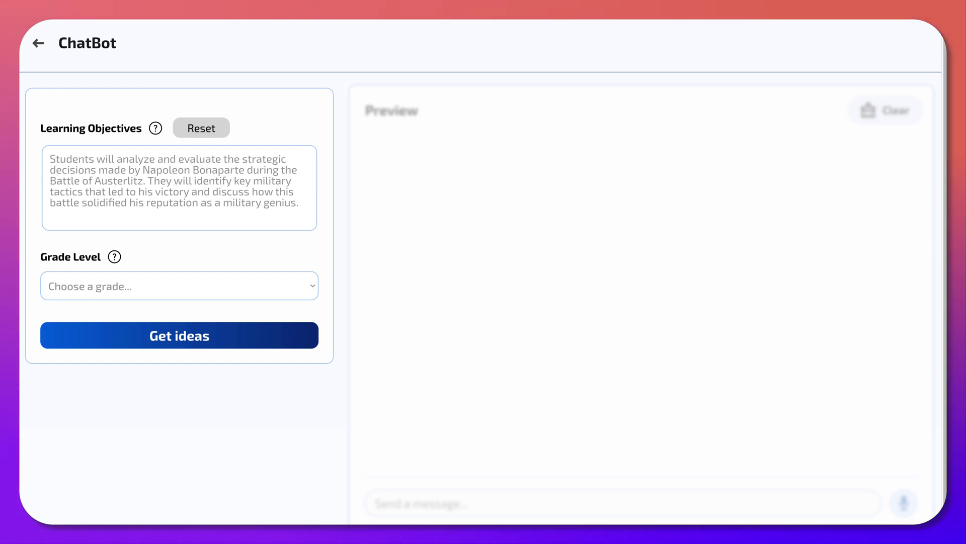
{"action": "left_click", "coordinate": [225, 165]}
{"action": "type", "text": "In this section, participants will complete the description of each of their course topic sections and add measurable objectives, focus on creating activities for vocabulary and reading with visual aids and technology for individual and teamwork in their online courses on Online Courses for Free using TESOL Online AI Tool, Magic School, Diffit, or Nolej for H5P interactive content (in course under more) or combine them to generate resources (content) and activities and add them to what's availab"}
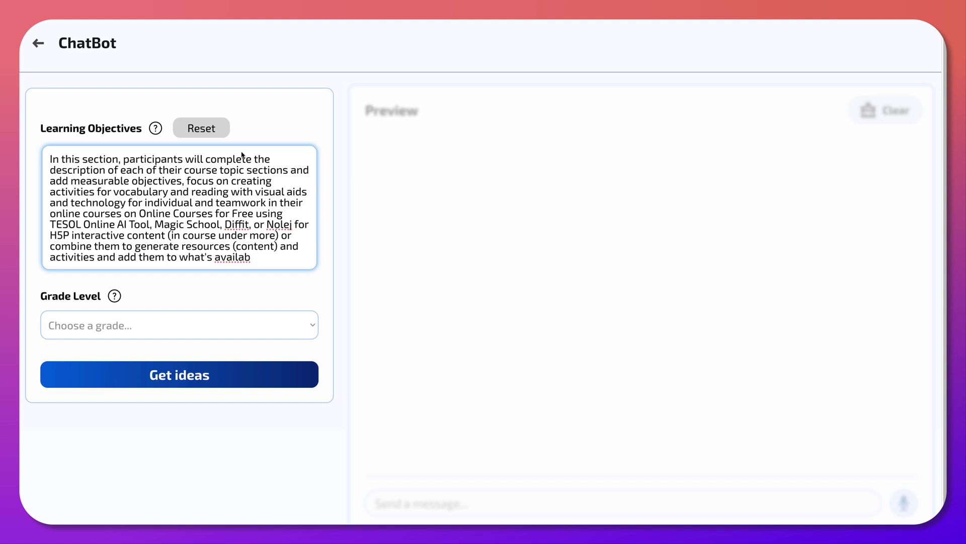
{"action": "left_click", "coordinate": [306, 326]}
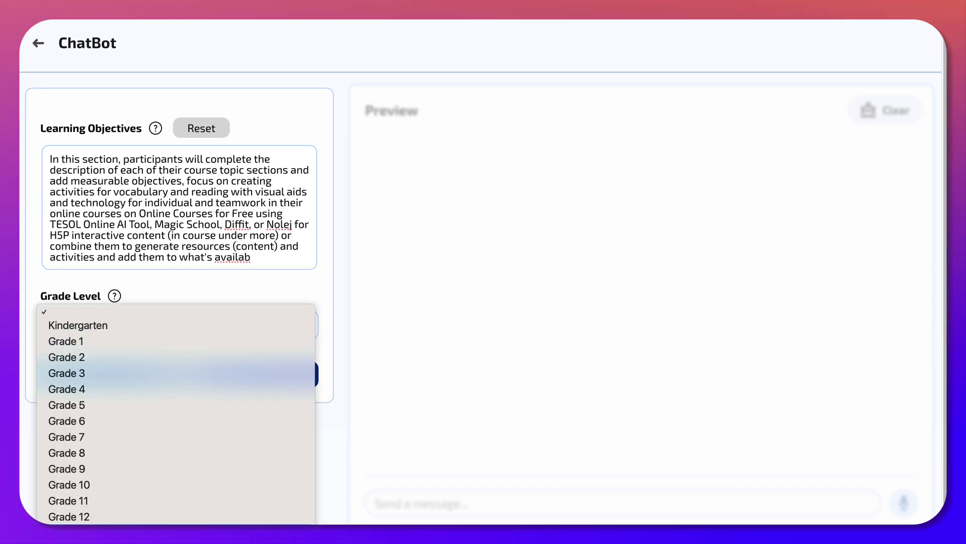
{"action": "left_click", "coordinate": [212, 516]}
{"action": "left_click", "coordinate": [197, 375]}
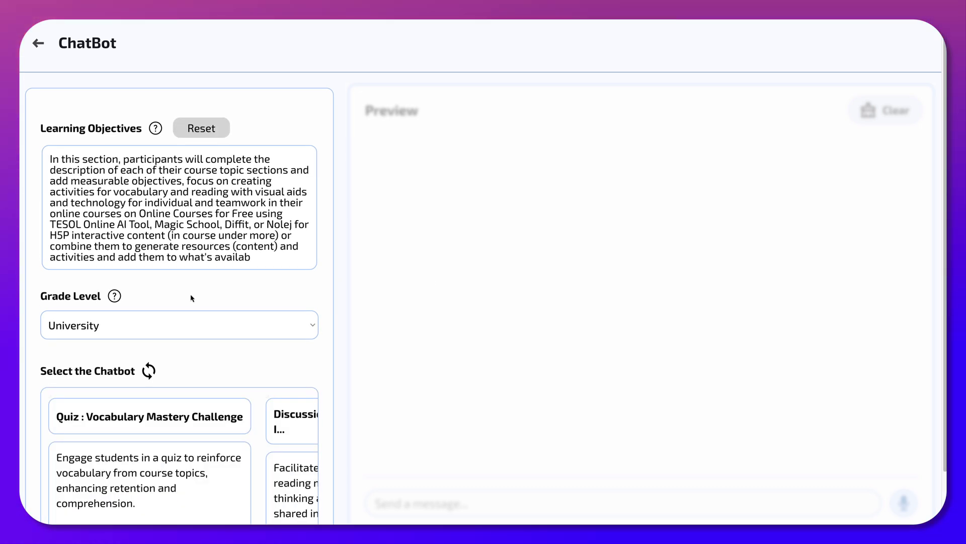
{"action": "scroll", "coordinate": [191, 298], "scroll_direction": "down", "scroll_amount": 2}
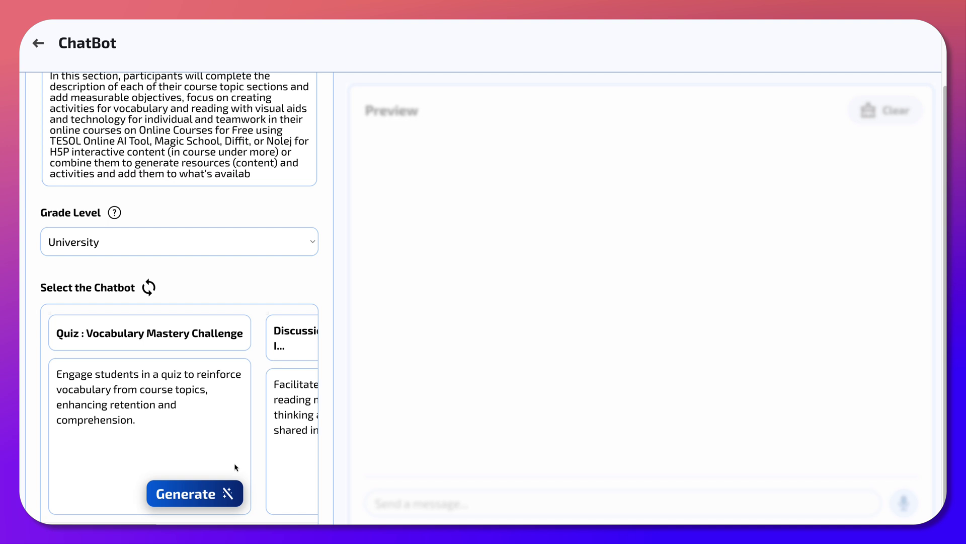
Generate the Vocabulary Mastery Challenge quiz, name its AI 'Vocab Master' and start a preview chat.
{"action": "left_click", "coordinate": [210, 493]}
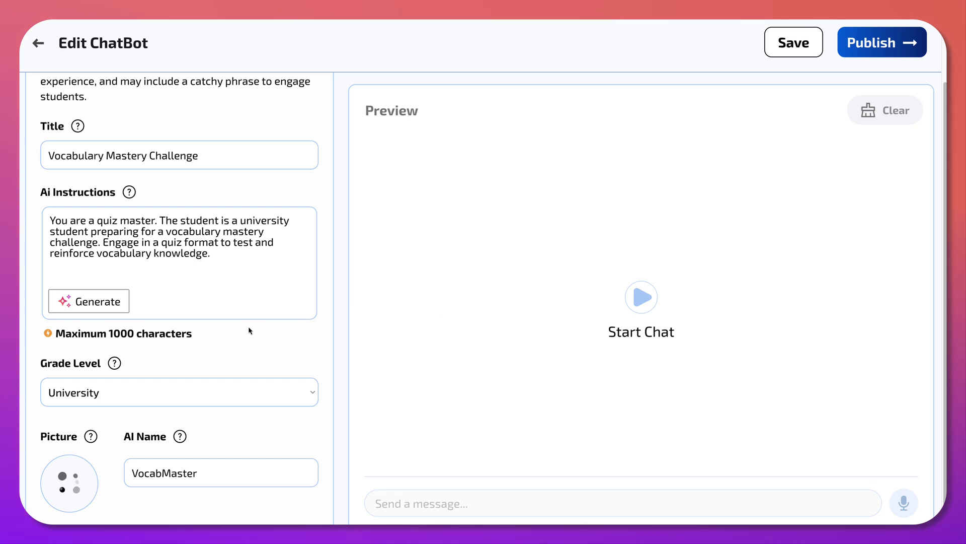
{"action": "scroll", "coordinate": [249, 330], "scroll_direction": "down", "scroll_amount": 1}
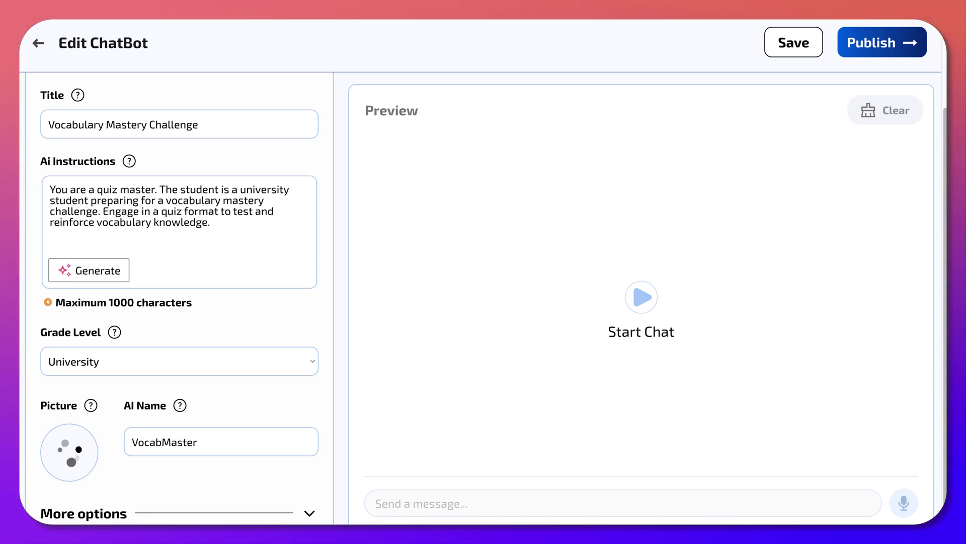
{"action": "scroll", "coordinate": [70, 408], "scroll_direction": "down", "scroll_amount": 1}
{"action": "scroll", "coordinate": [70, 409], "scroll_direction": "up", "scroll_amount": 1}
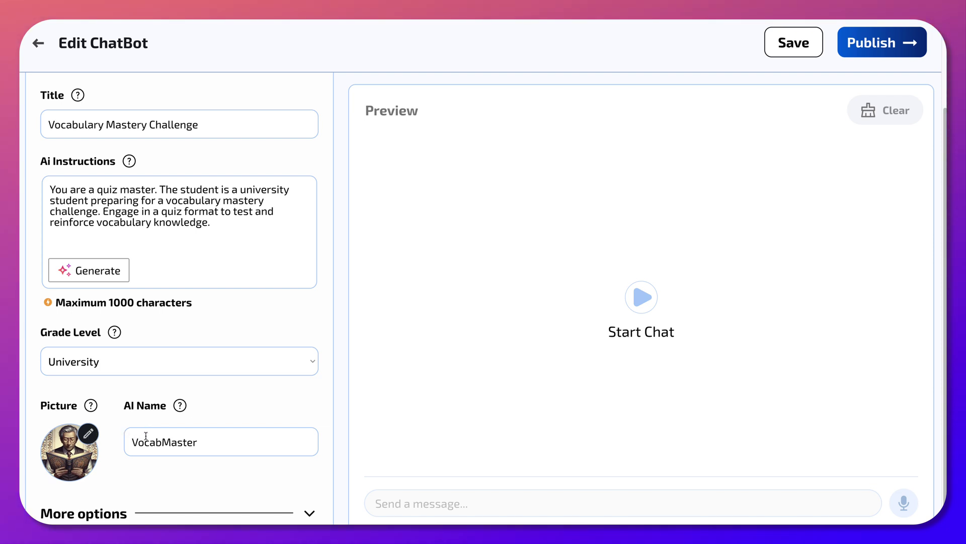
{"action": "left_click", "coordinate": [163, 442]}
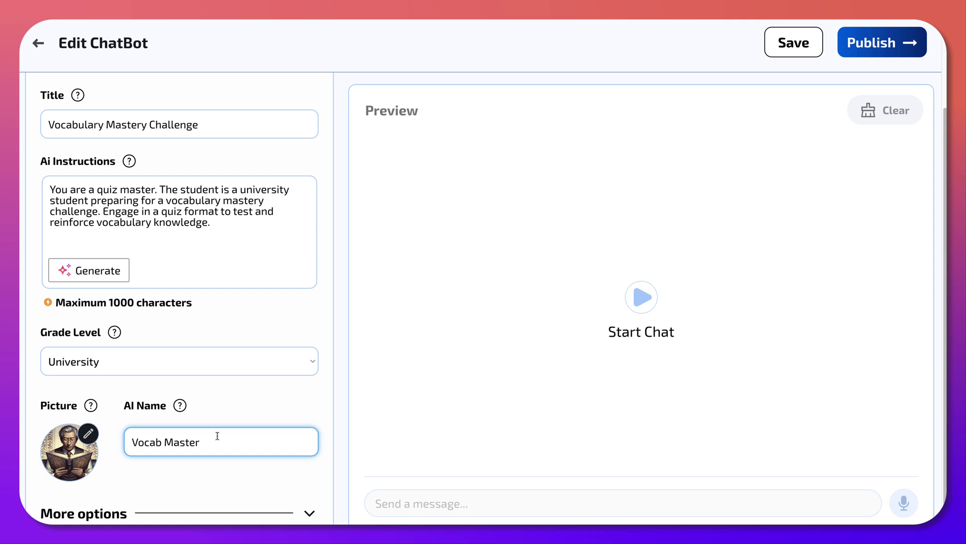
{"action": "scroll", "coordinate": [302, 374], "scroll_direction": "down", "scroll_amount": 1}
{"action": "scroll", "coordinate": [300, 371], "scroll_direction": "up", "scroll_amount": 1}
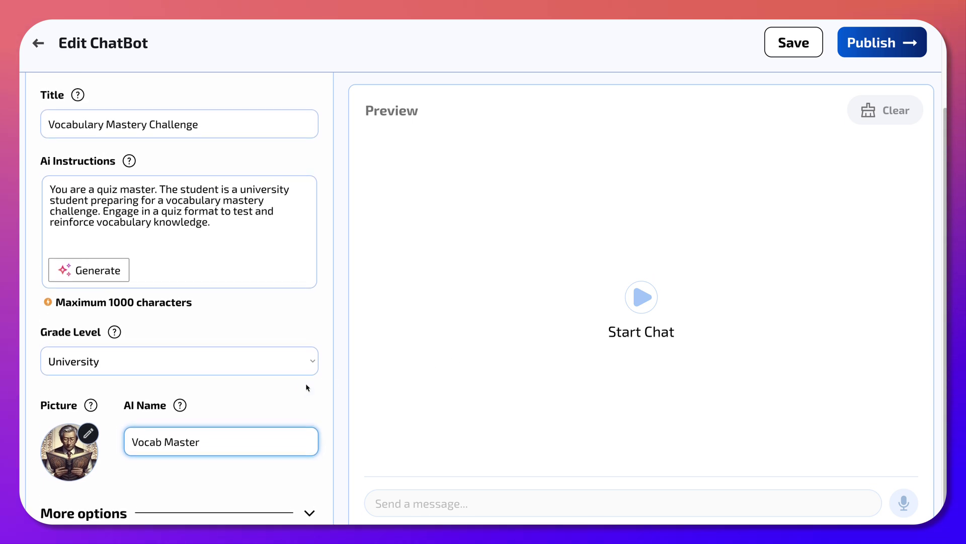
{"action": "left_click", "coordinate": [640, 300]}
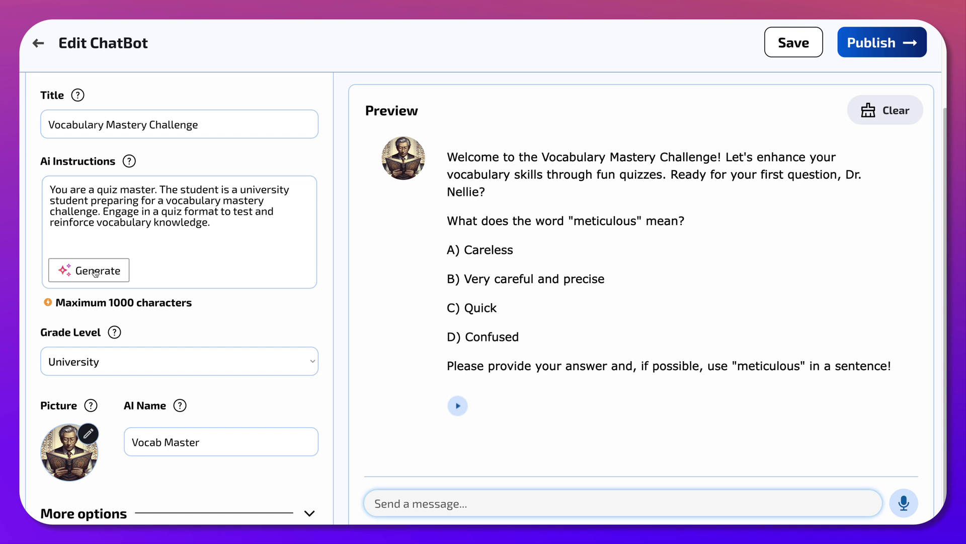
Regenerate the AI instructions as a Vocabulary Coach quiz guiding Alex.
{"action": "left_click", "coordinate": [96, 271]}
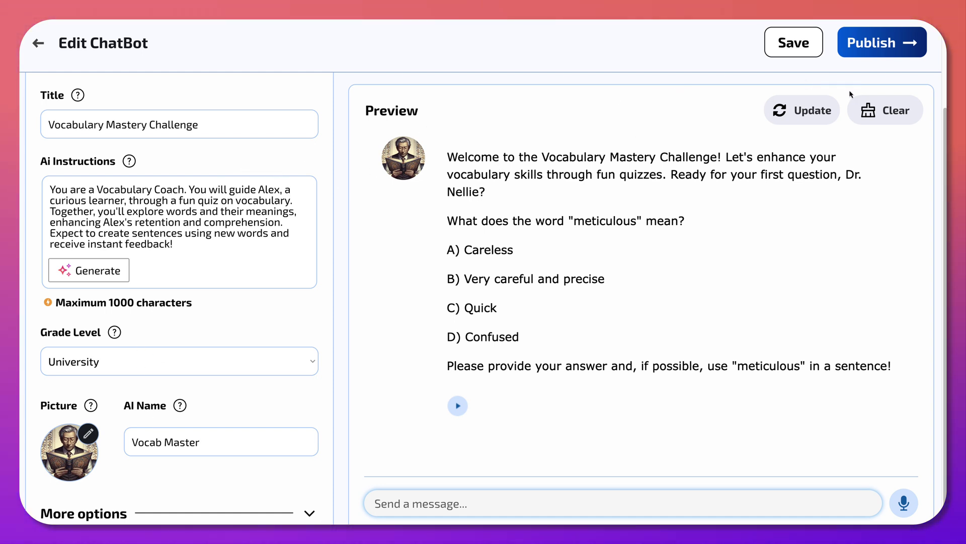
Publish the Vocabulary Mastery Challenge chatbot with Public audience.
{"action": "left_click", "coordinate": [878, 46]}
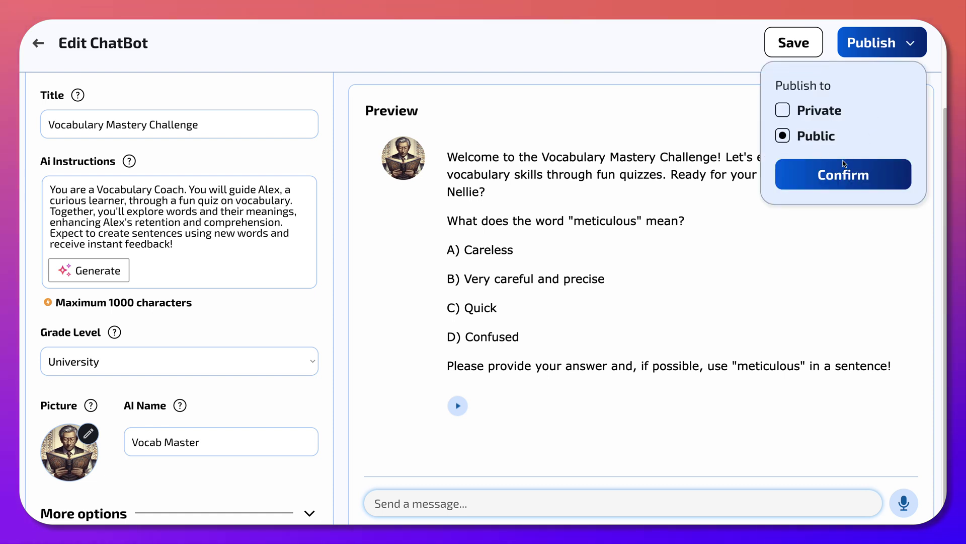
{"action": "left_click", "coordinate": [855, 175]}
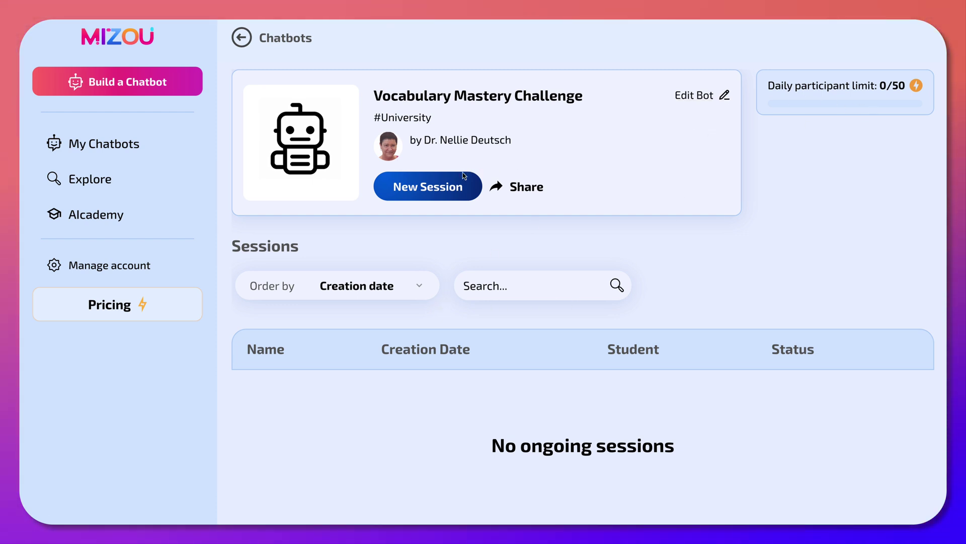
Copy the chatbot's share link intended for Teachers.
{"action": "left_click", "coordinate": [522, 190]}
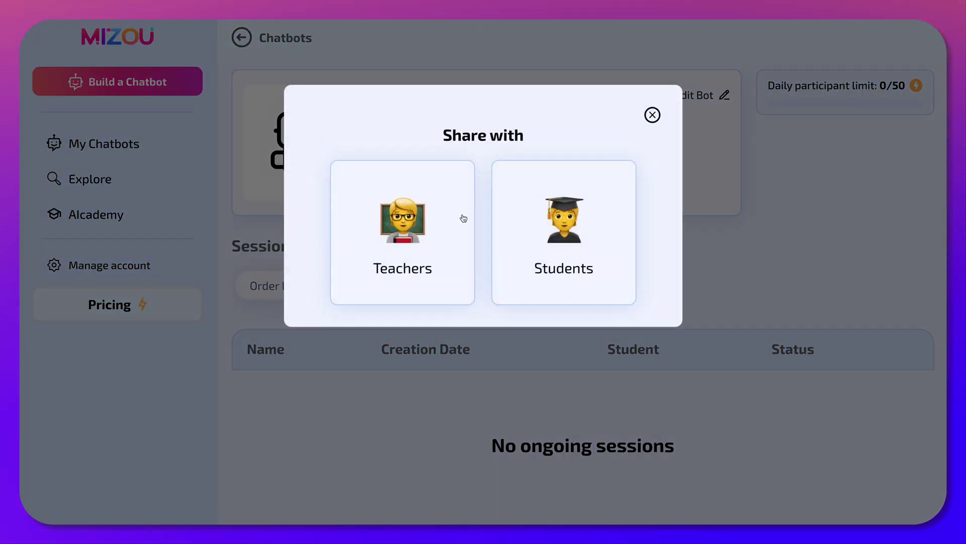
{"action": "left_click", "coordinate": [422, 222]}
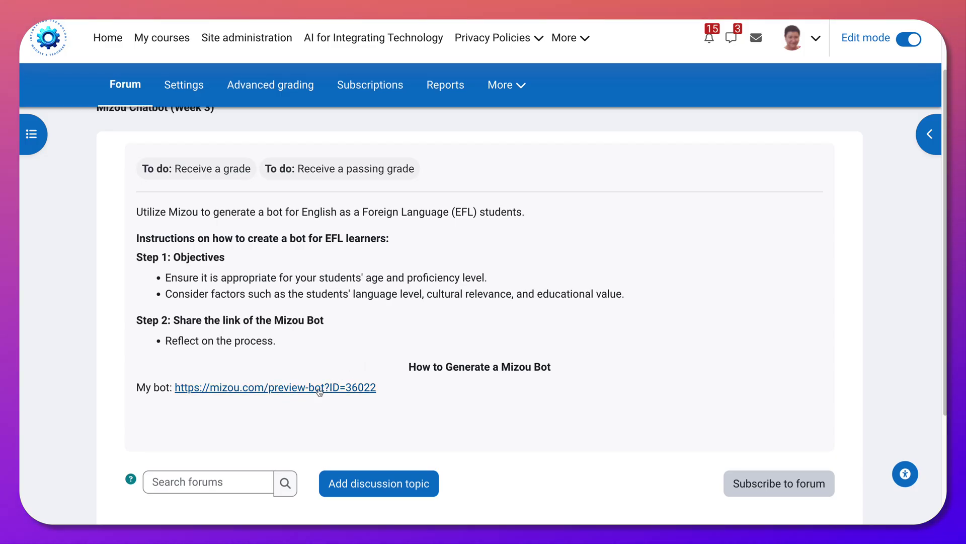
Follow the 'My bot' mizou.com link in the Moodle forum to the Vocabulary Mastery Challenge chat.
{"action": "left_click", "coordinate": [318, 389]}
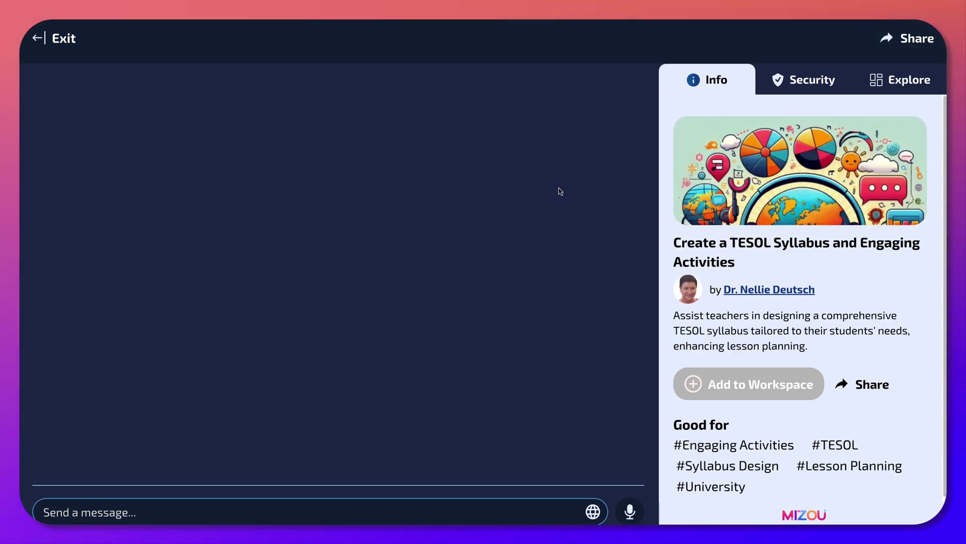
{"action": "scroll", "coordinate": [755, 252], "scroll_direction": "up", "scroll_amount": 1}
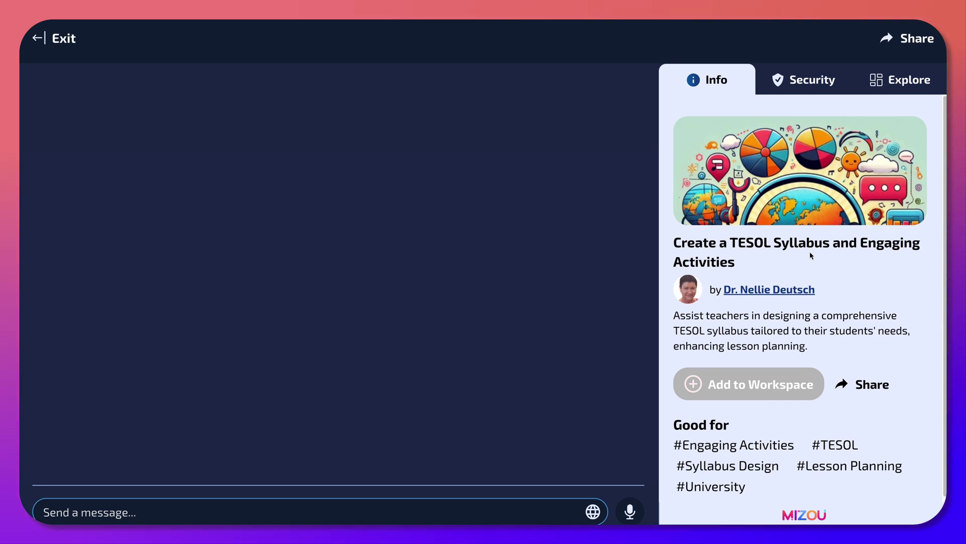